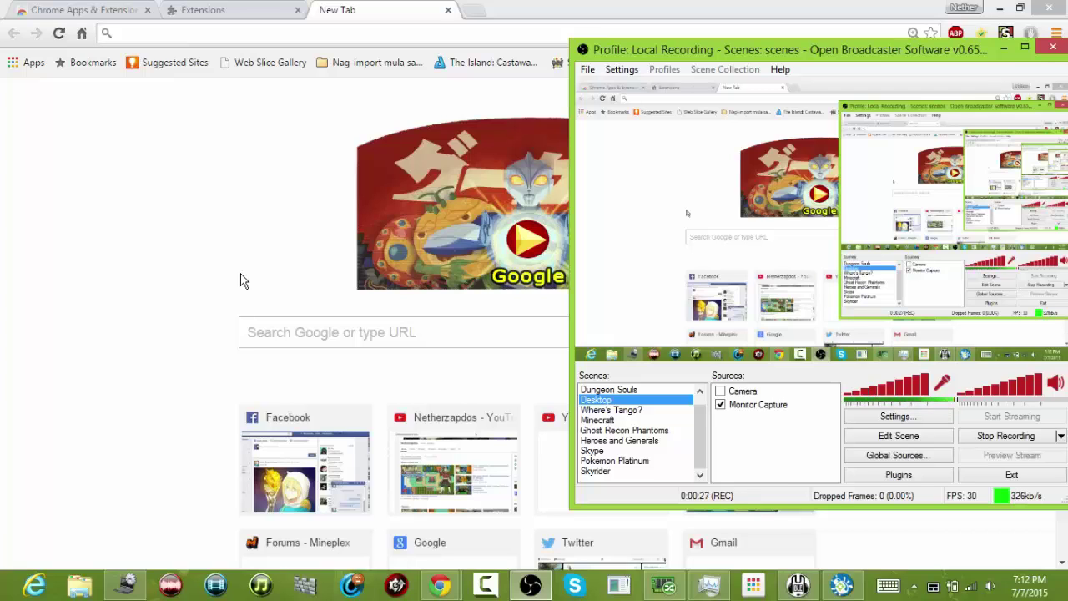
- Search Google for 'how to make cake' and scroll through the results
click(374, 33)
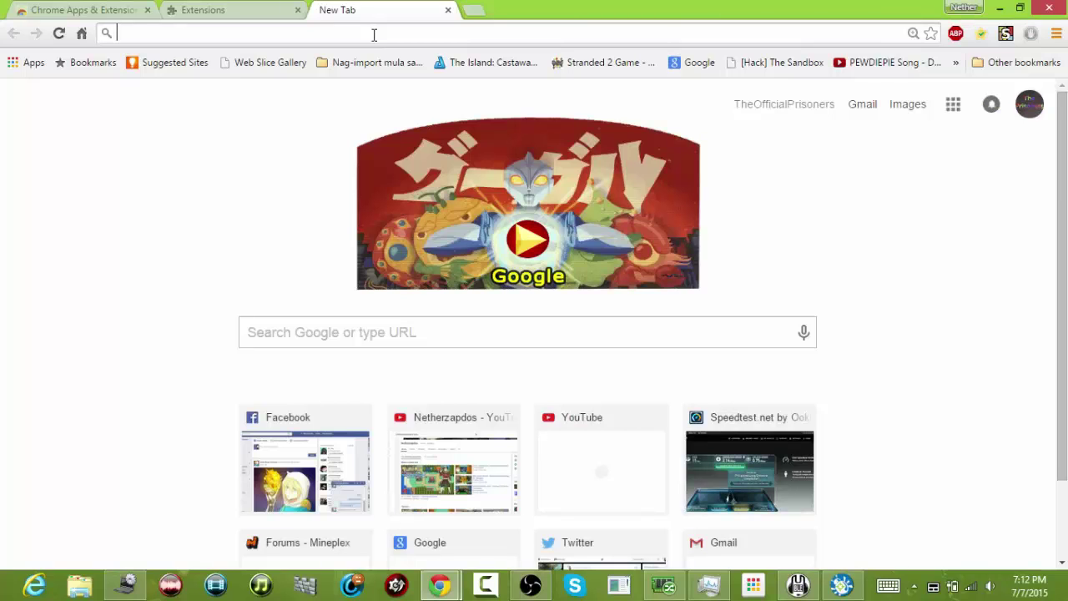
text(how)
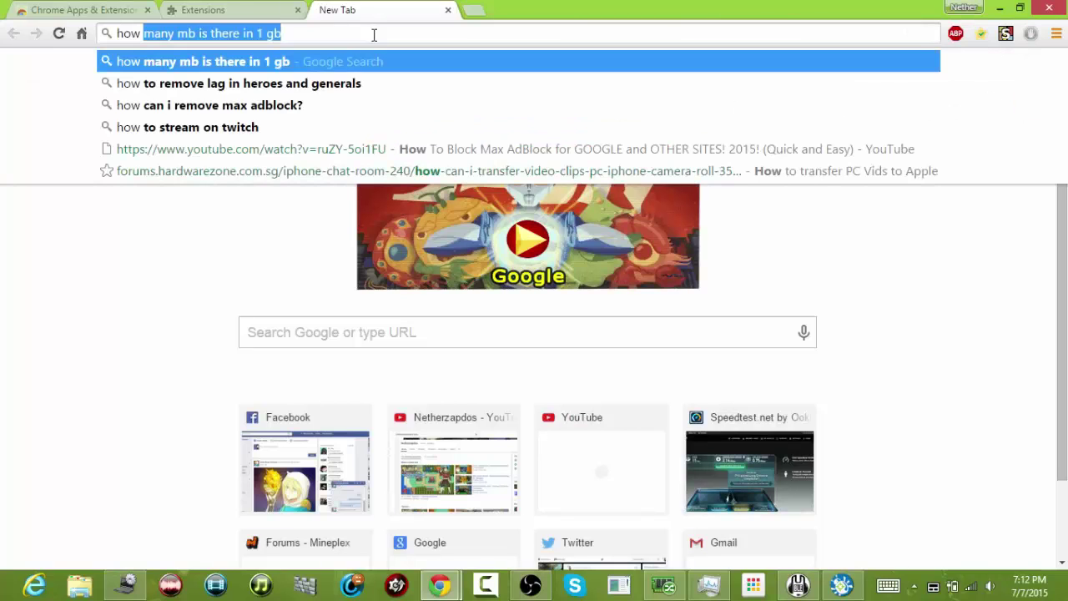
text( to make cake)
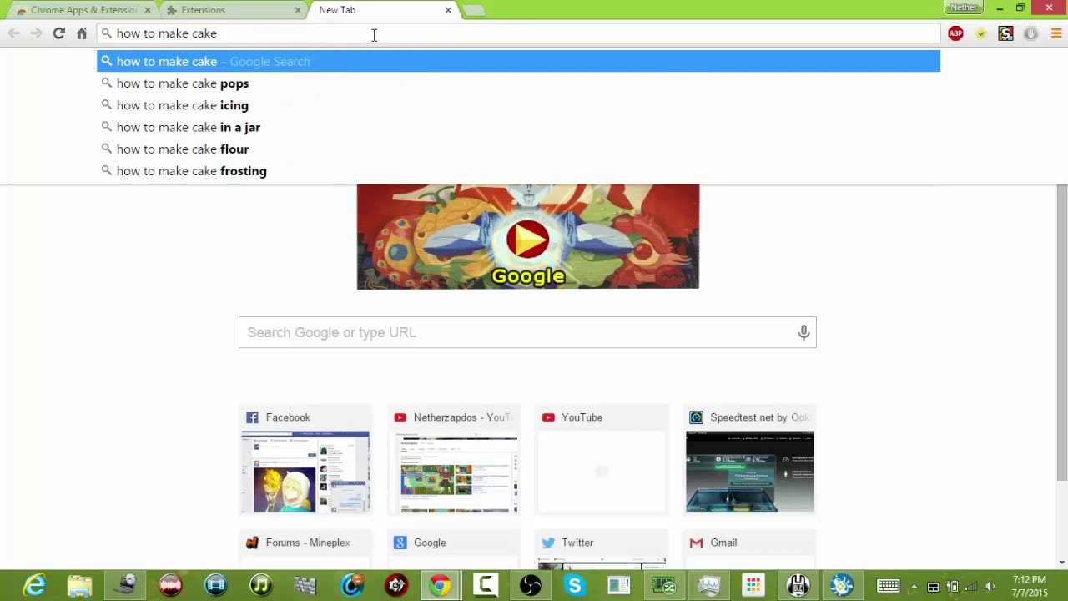
key(Return)
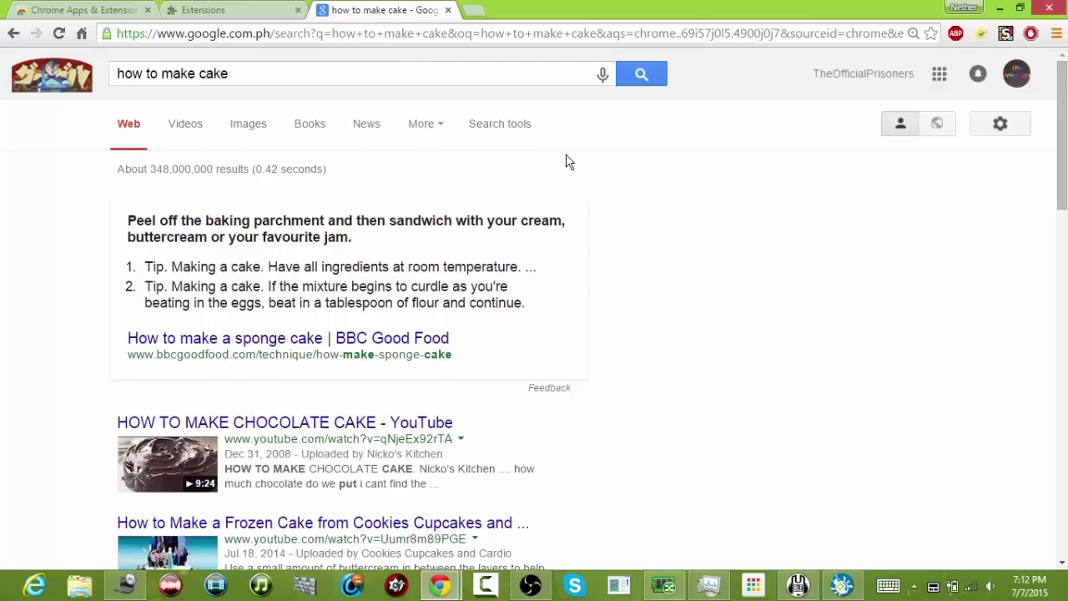
scroll(568, 162, down, 2)
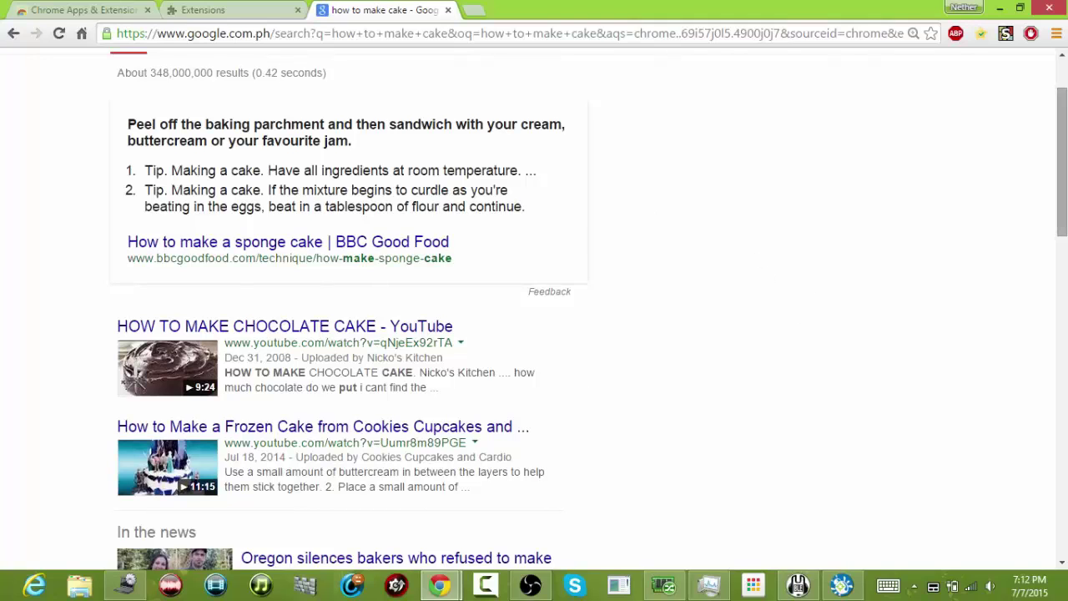
scroll(1027, 215, up, 1)
scroll(1044, 109, down, 1)
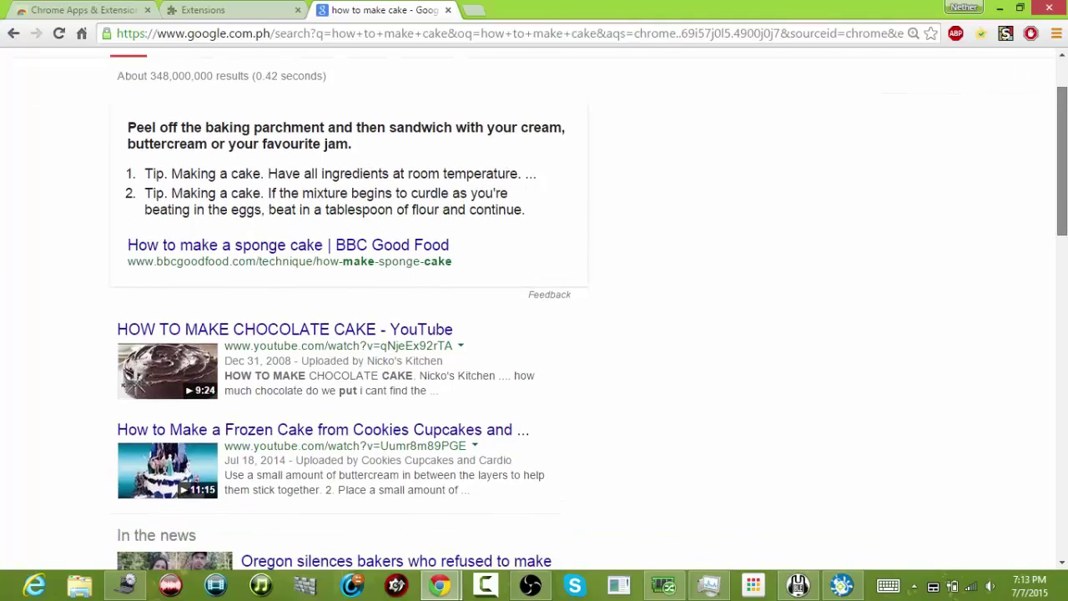
- Scroll the installed extensions list for a hidden ad blocker, then return to the Developer Tool's Web Store page
click(216, 13)
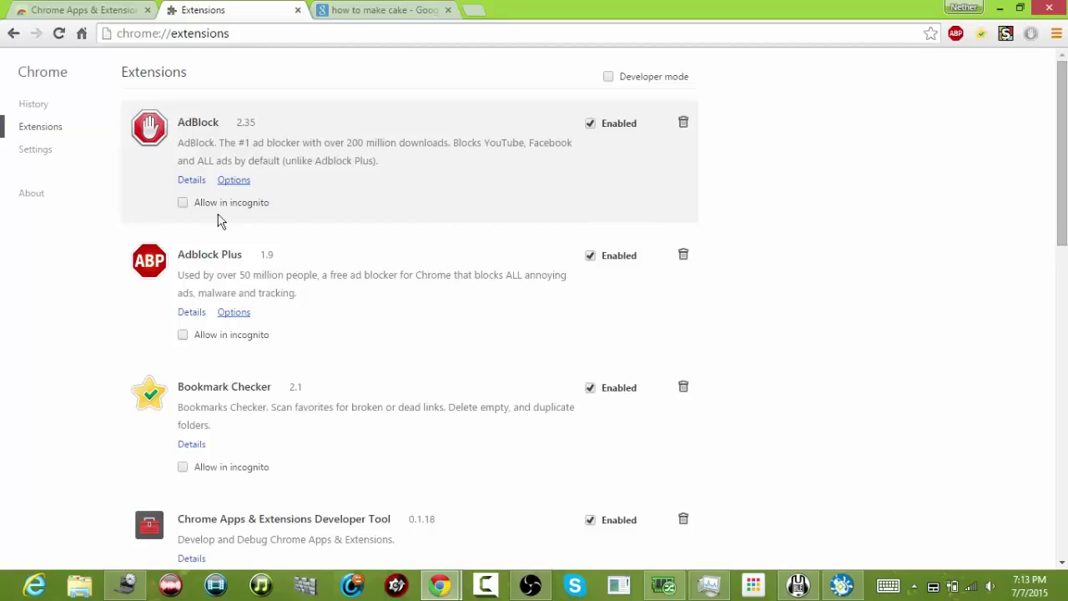
scroll(372, 241, down, 2)
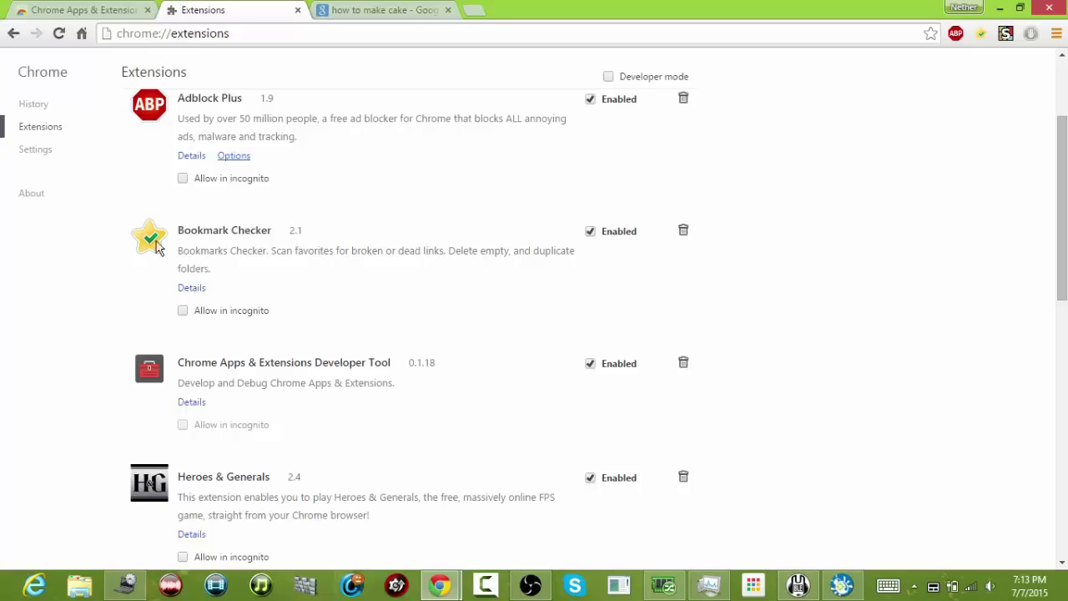
scroll(250, 217, down, 4)
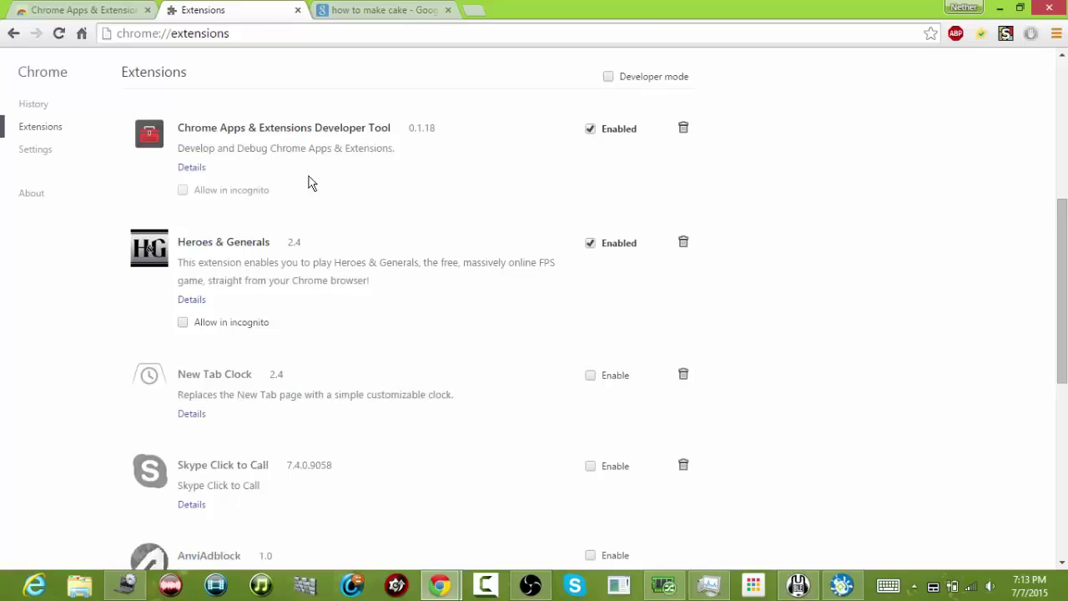
scroll(332, 281, down, 1)
scroll(228, 248, down, 1)
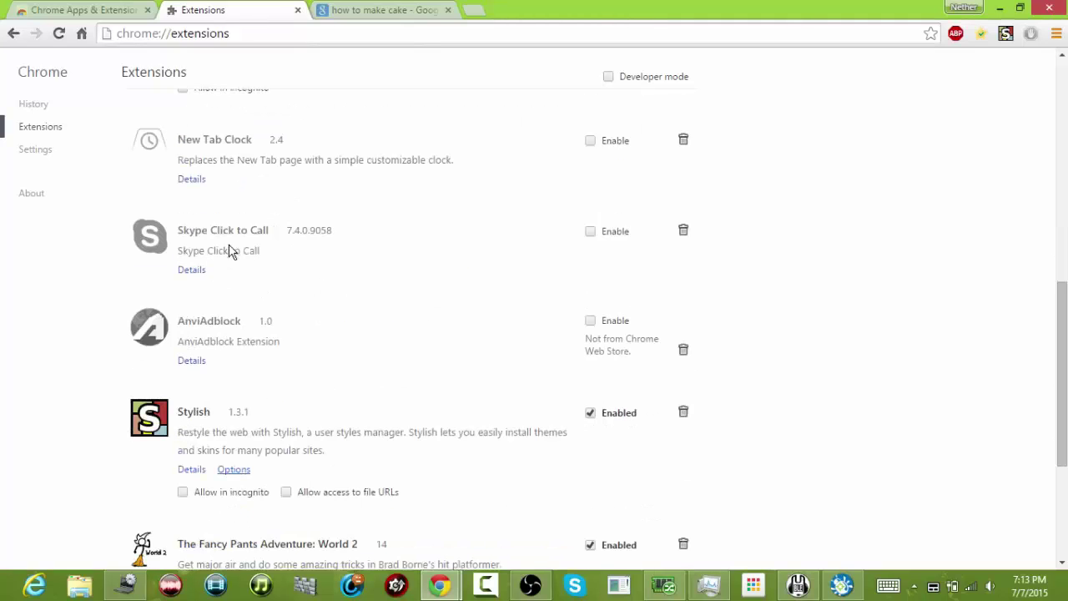
scroll(202, 329, down, 3)
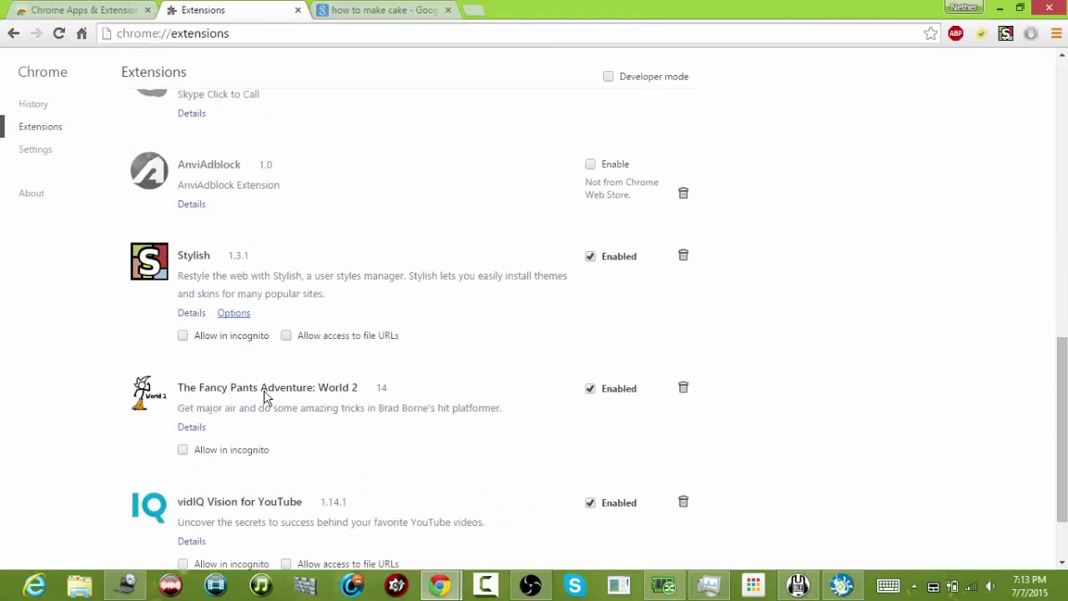
drag(1062, 459, 1061, 150)
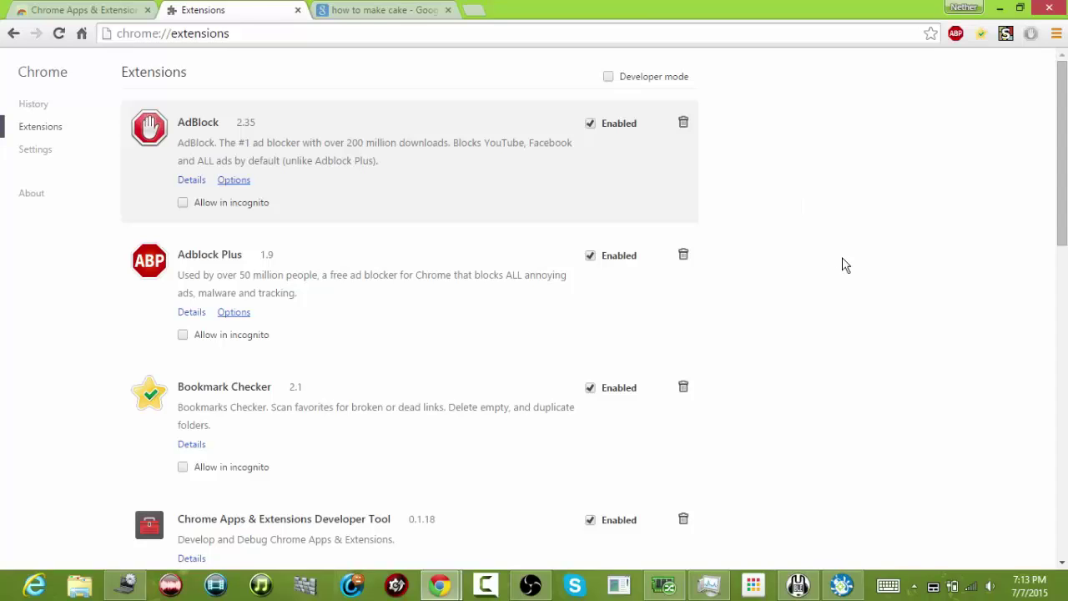
key(ctrl+shift+Tab)
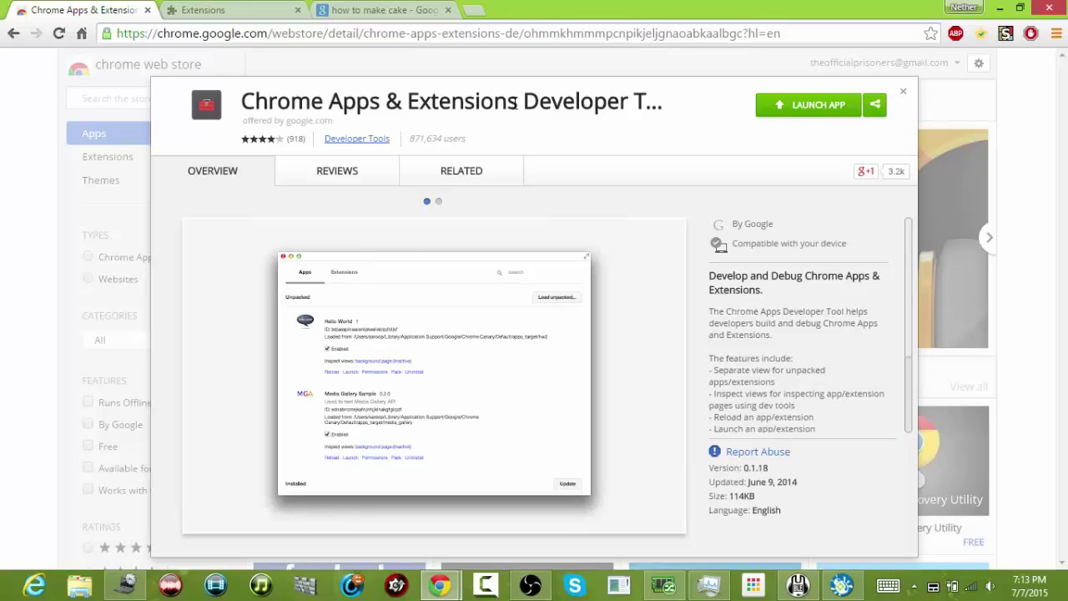
- Check the app's truncated title, then open the App Launcher listing installed Chrome apps
double_click(638, 101)
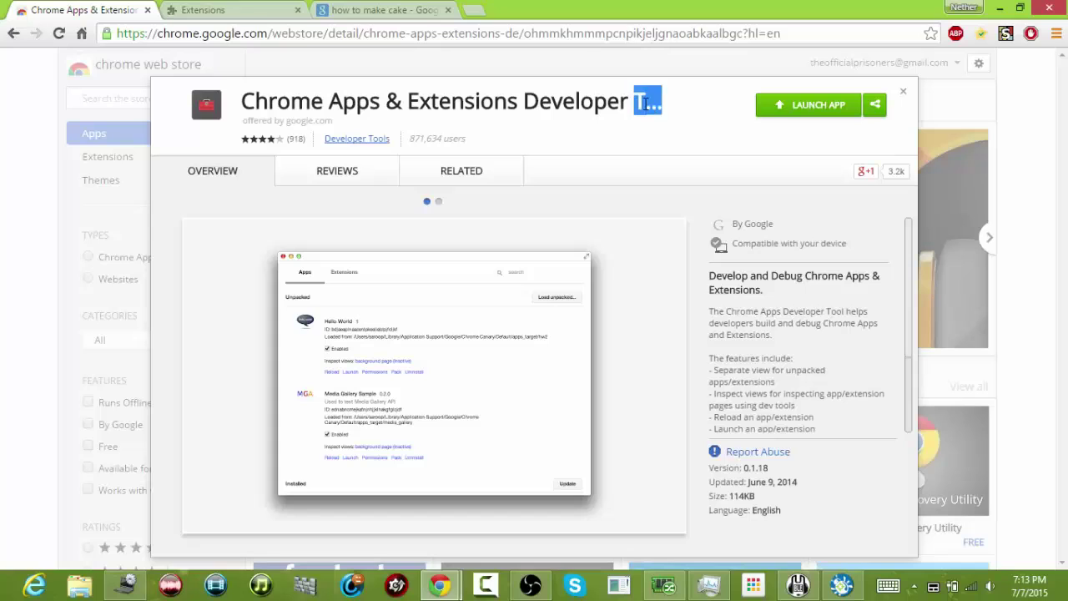
click(645, 103)
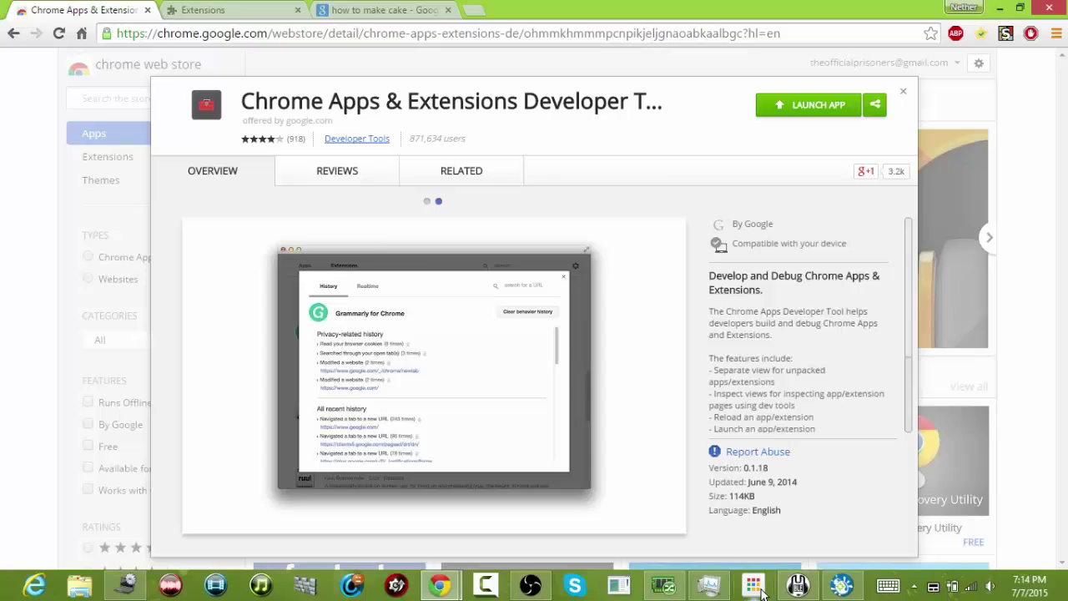
click(755, 587)
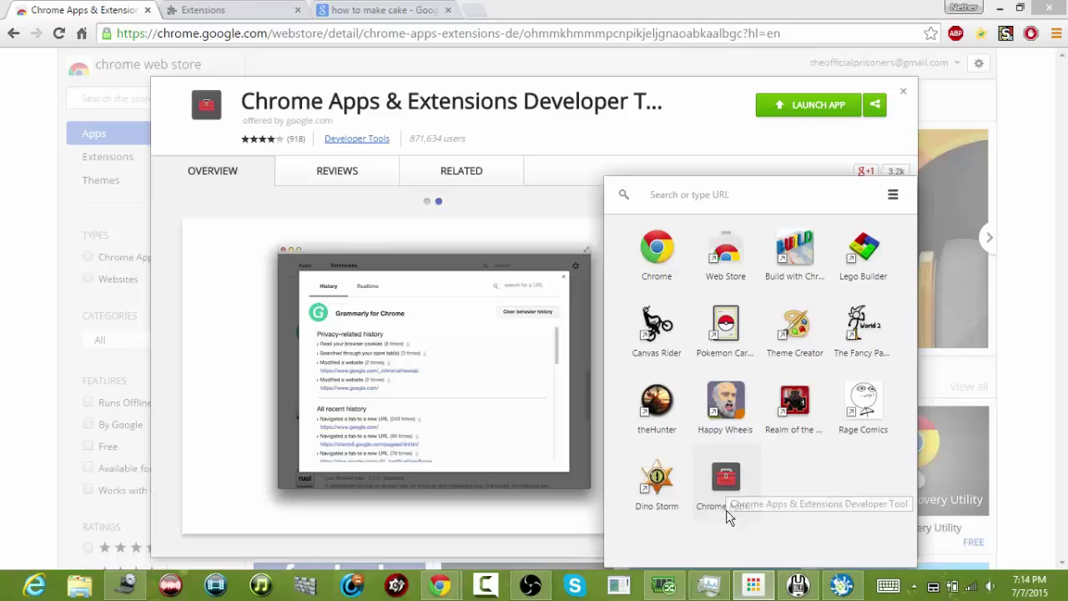
- Launch Chrome Apps & Extensions Developer Tool and browse its Extensions list from AdBlock and Adblock Plus
click(731, 483)
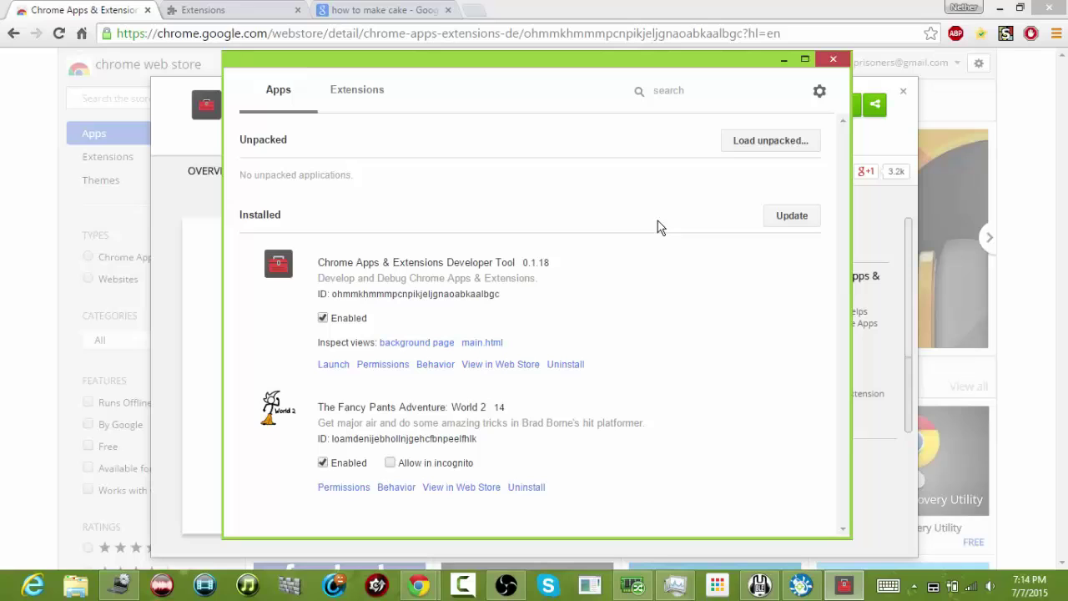
click(360, 99)
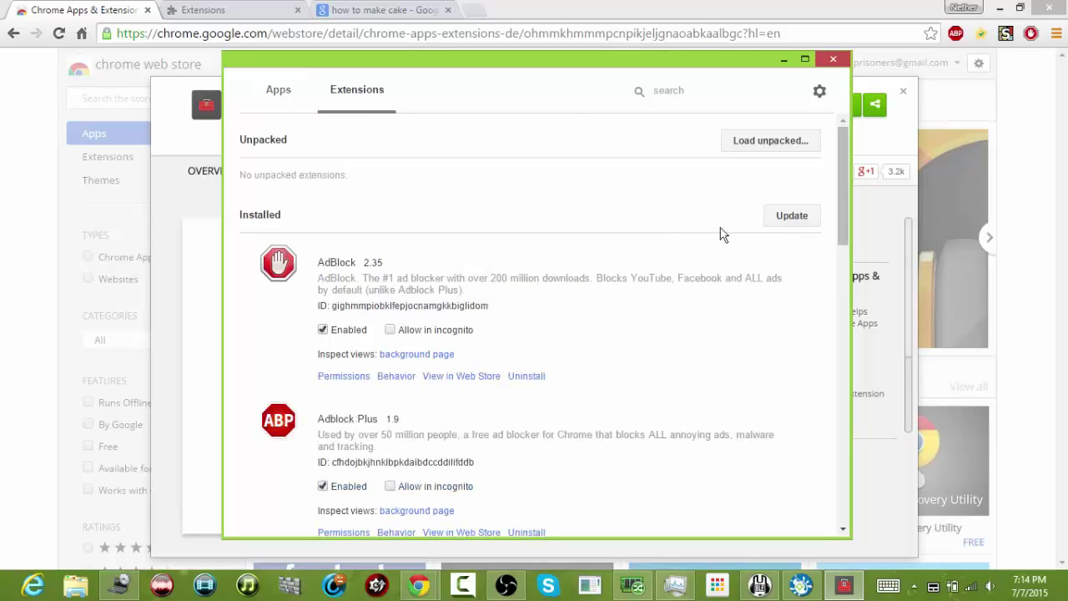
drag(840, 192, 864, 215)
- Close the Developer Tool and start an AdwCleaner adware scan
click(834, 60)
click(842, 584)
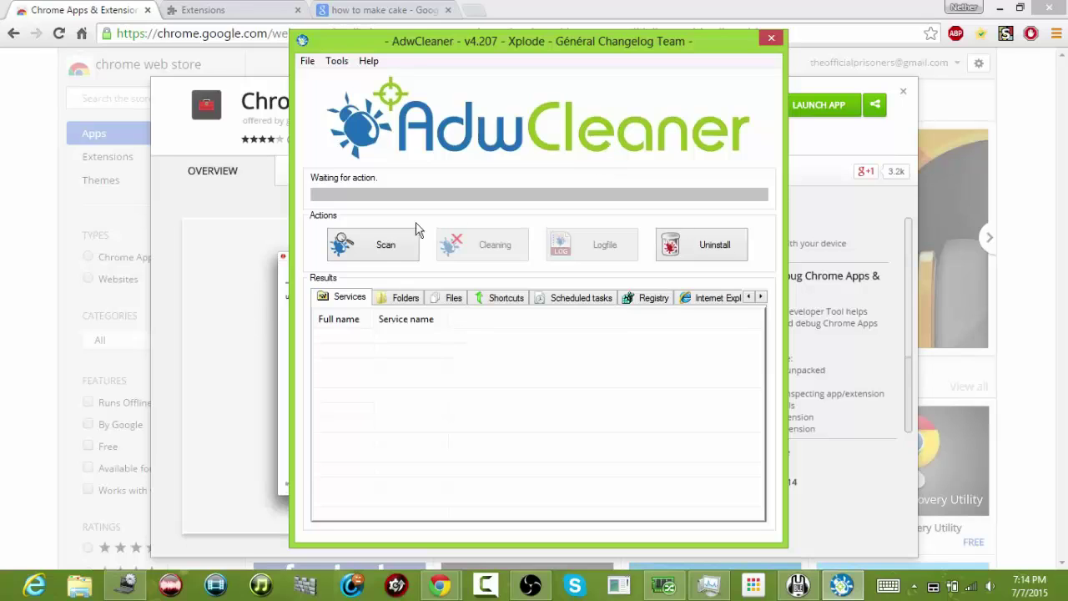
click(384, 246)
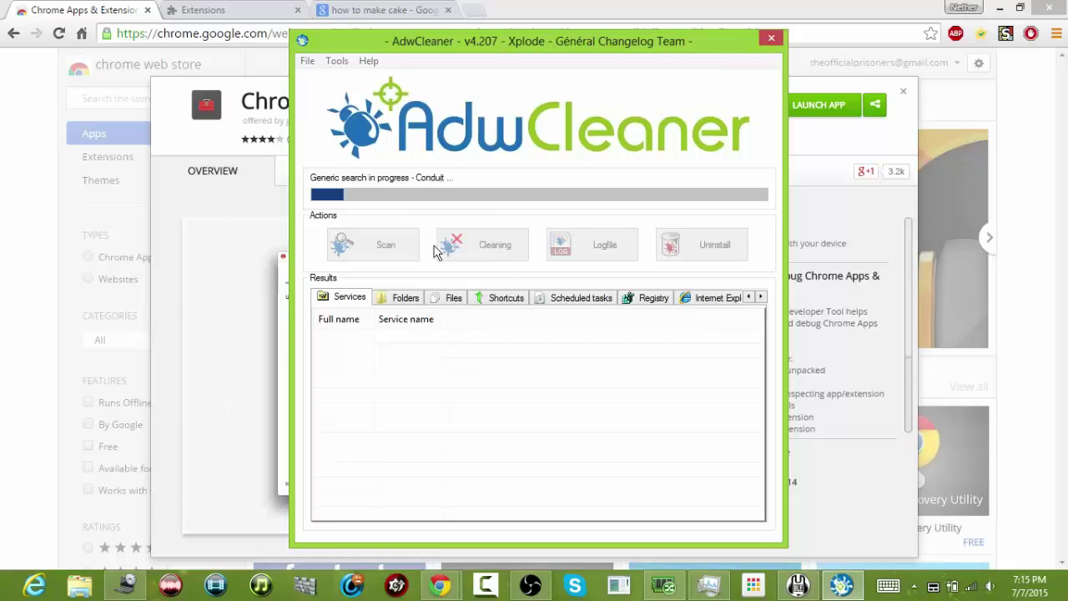
click(530, 585)
click(460, 375)
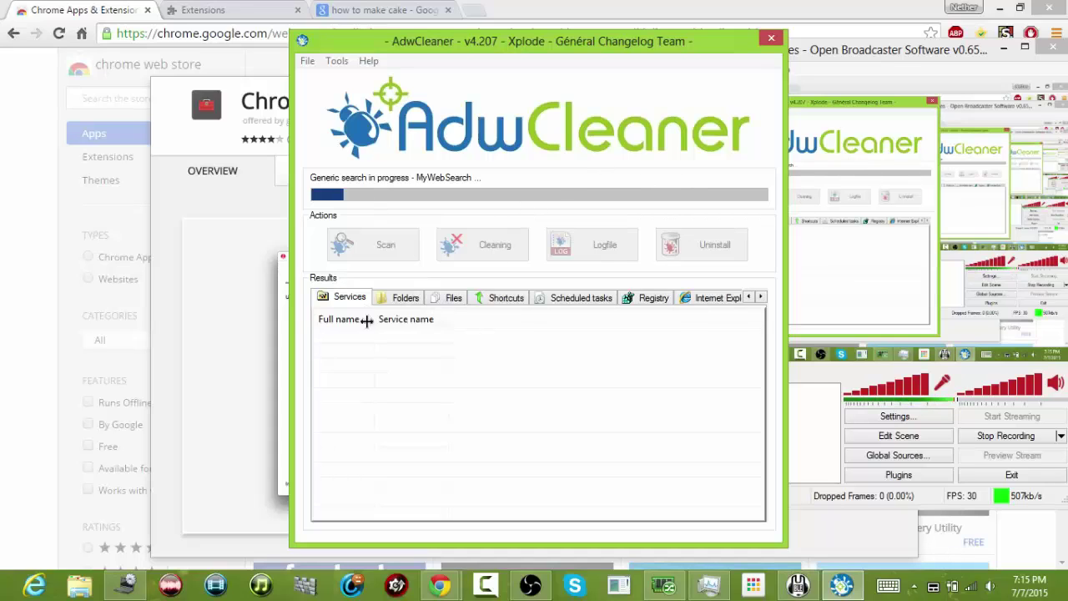
- Check the Folders, Files, Shortcuts, Scheduled Tasks and Registry result tabs, then return to Services
click(407, 298)
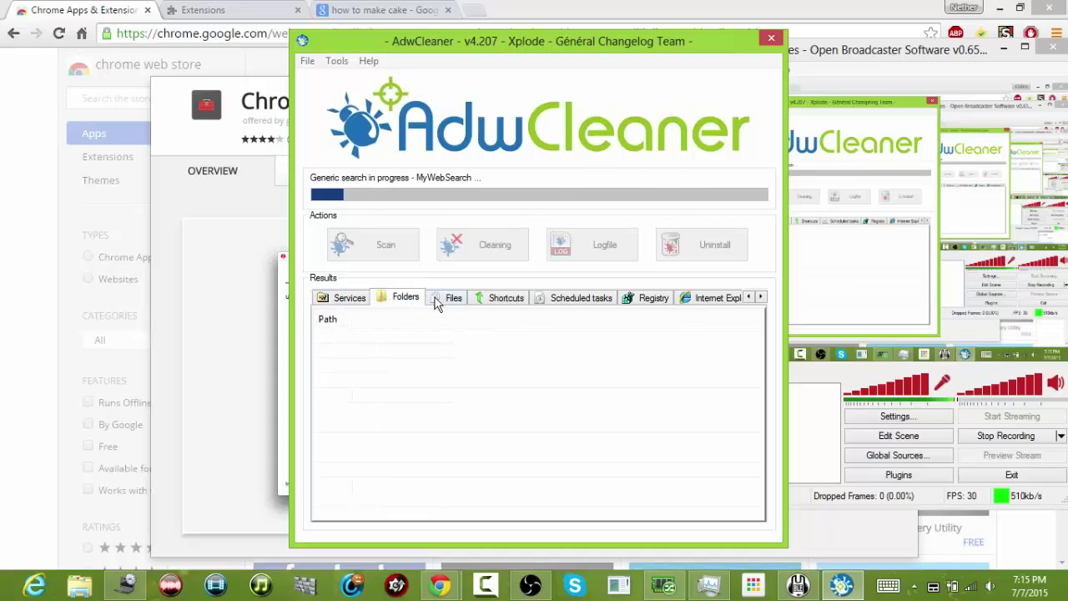
click(455, 300)
click(503, 298)
click(580, 299)
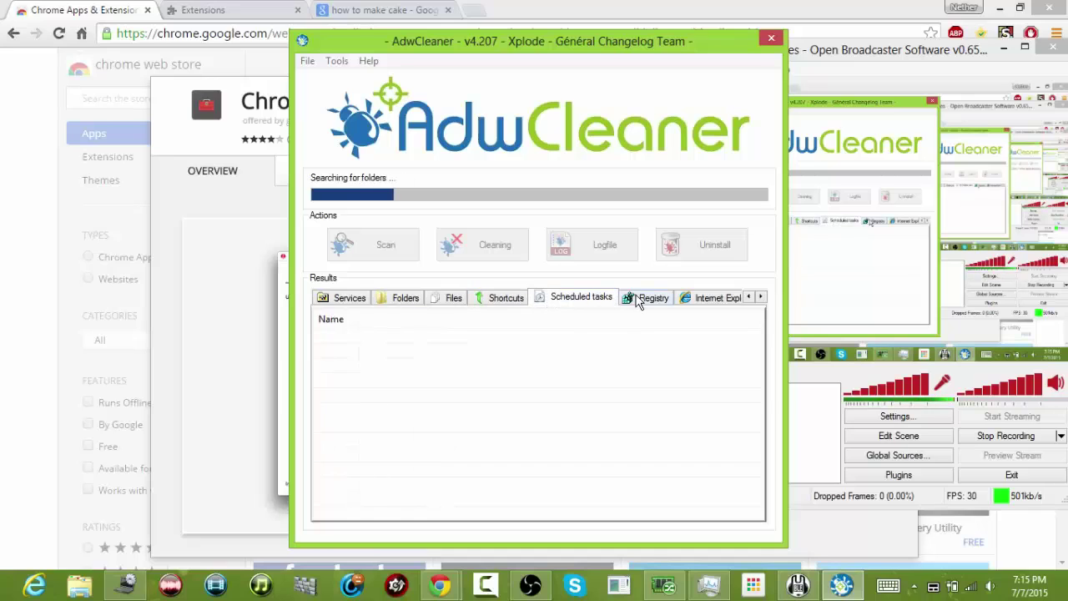
click(647, 298)
click(330, 302)
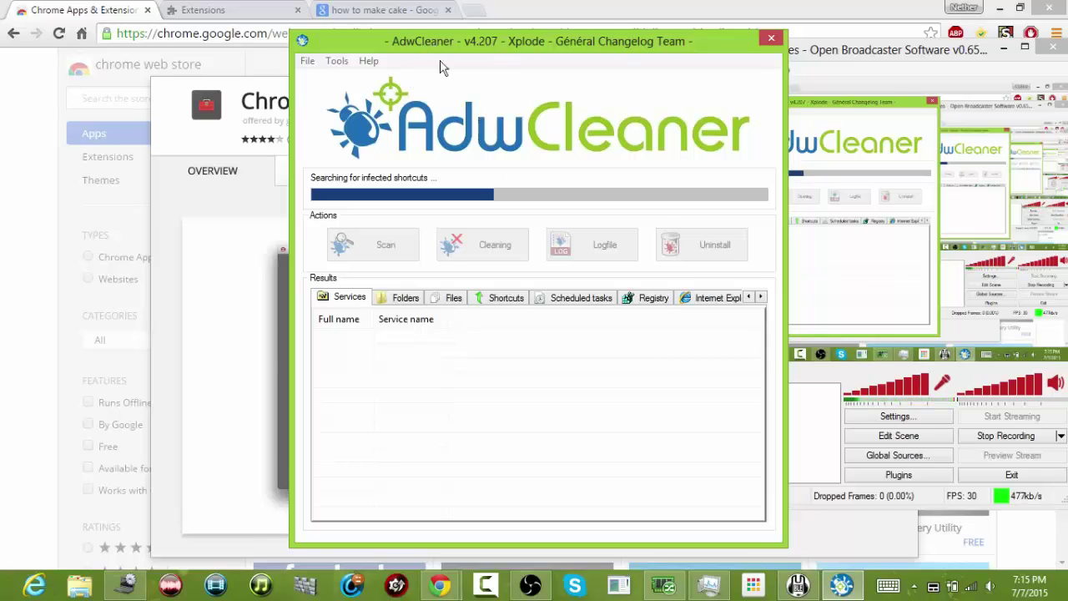
- Reposition the AdwCleaner window, then bring the OBS recording window to the front
drag(427, 41, 289, 186)
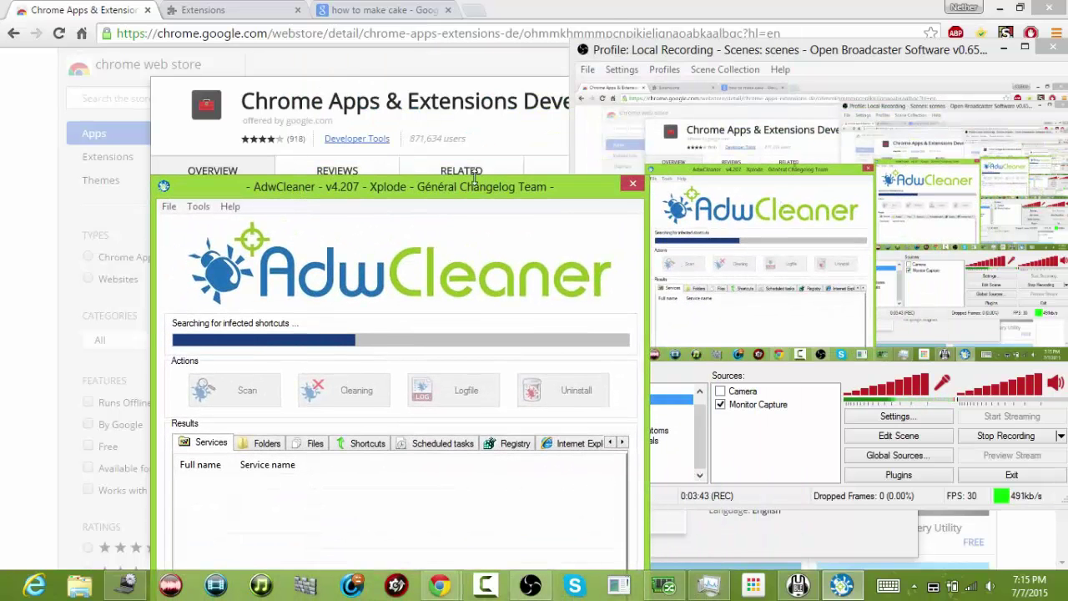
drag(474, 176, 570, 75)
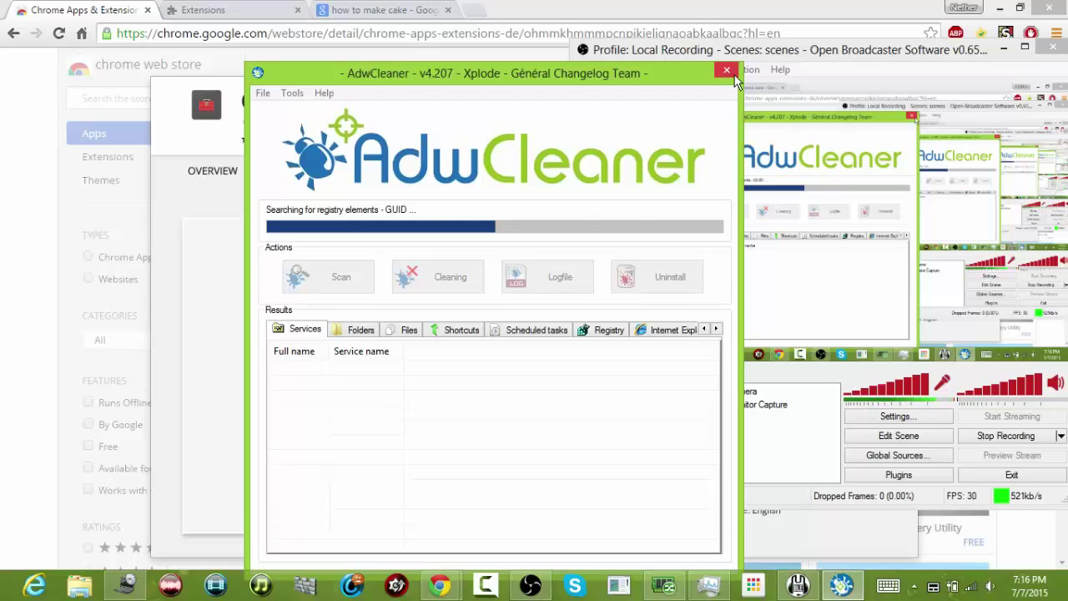
click(985, 415)
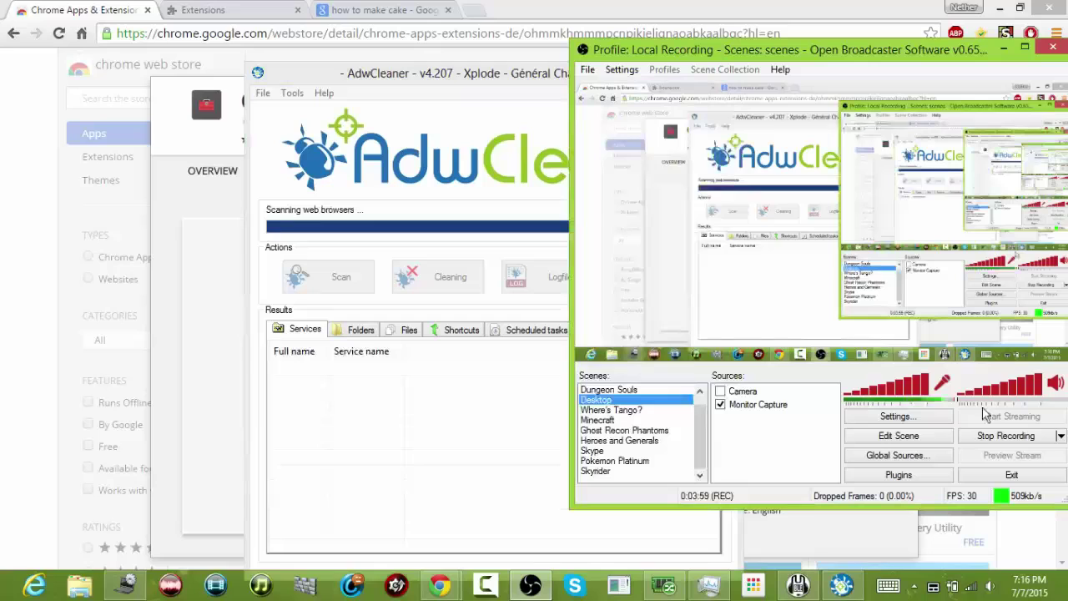